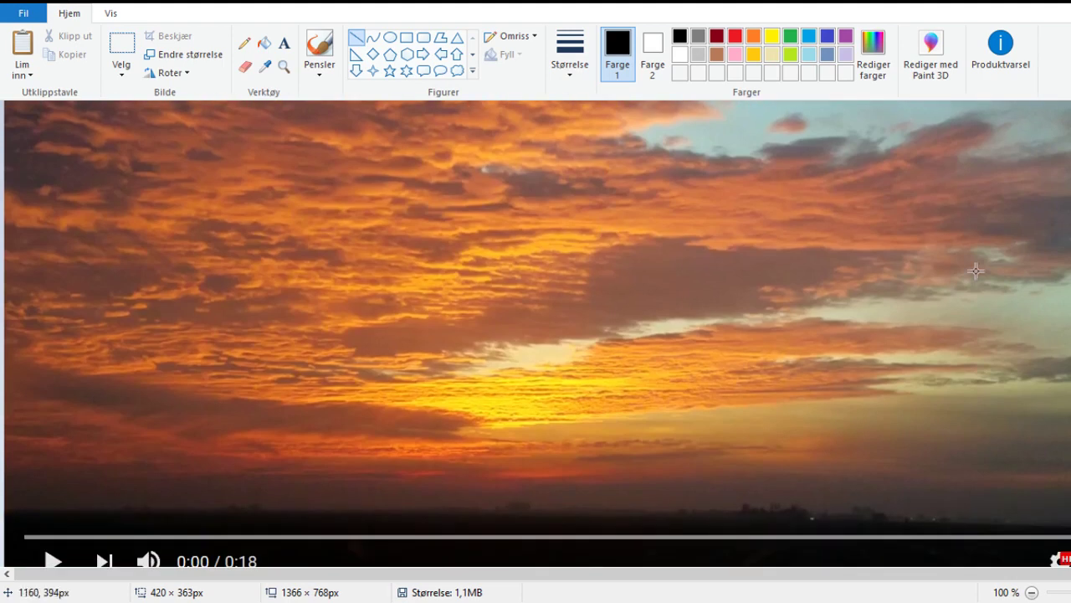
# Step: Draw a steep black line plus four lines from the upper left, all meeting near the bottom centre
pyautogui.moveTo(621, 132)
pyautogui.mouseDown()
pyautogui.moveTo(550, 495)
pyautogui.moveTo(529, 548)
pyautogui.mouseUp()
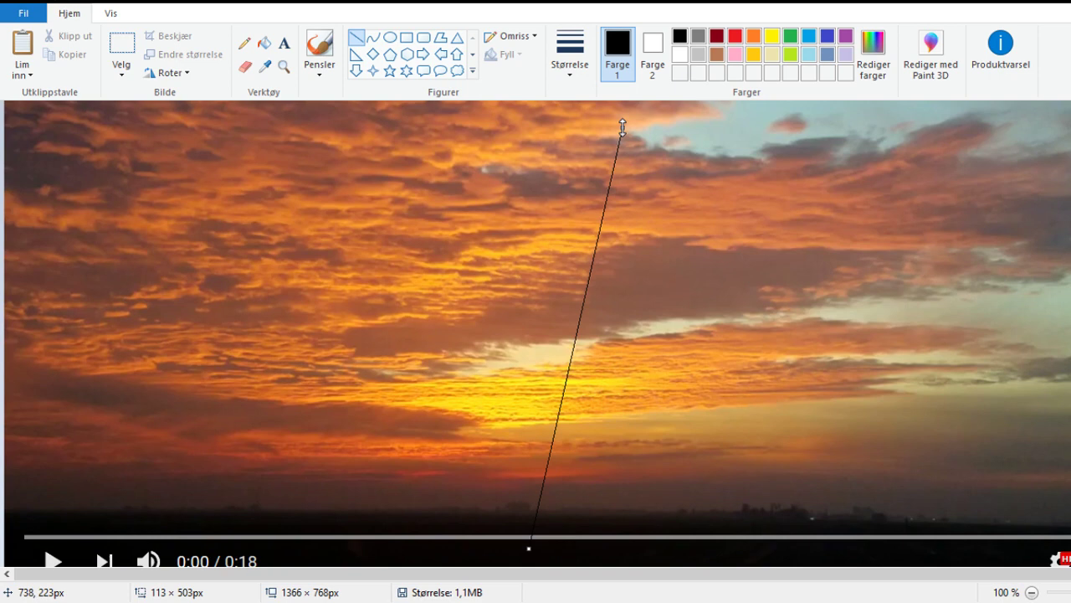
pyautogui.moveTo(622, 126); pyautogui.dragTo(619, 128)
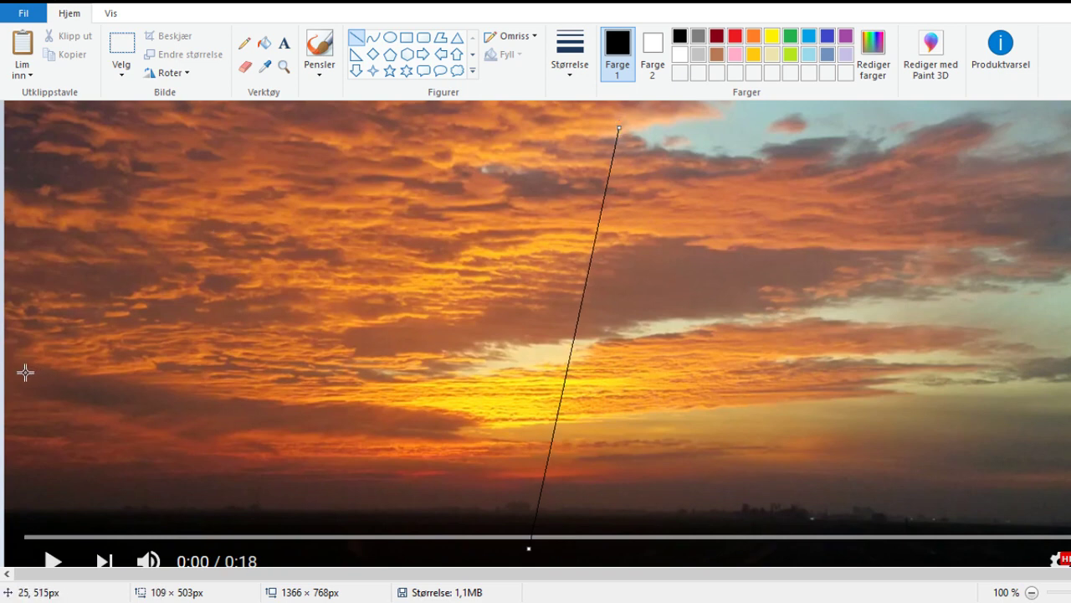
pyautogui.moveTo(25, 372)
pyautogui.mouseDown()
pyautogui.moveTo(509, 509)
pyautogui.moveTo(529, 540)
pyautogui.mouseUp()
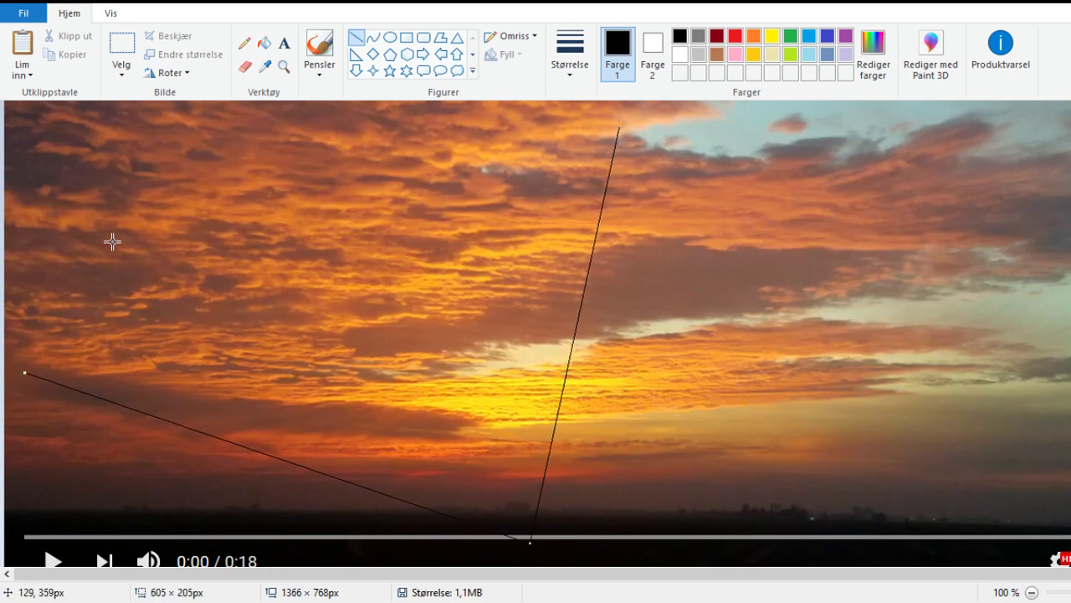
pyautogui.moveTo(40, 236)
pyautogui.mouseDown()
pyautogui.moveTo(172, 348)
pyautogui.moveTo(526, 548)
pyautogui.mouseUp()
pyautogui.moveTo(81, 231)
pyautogui.mouseDown()
pyautogui.moveTo(527, 526)
pyautogui.moveTo(522, 537)
pyautogui.mouseUp()
pyautogui.moveTo(123, 224)
pyautogui.mouseDown()
pyautogui.moveTo(272, 323)
pyautogui.moveTo(488, 494)
pyautogui.moveTo(523, 538)
pyautogui.mouseUp()
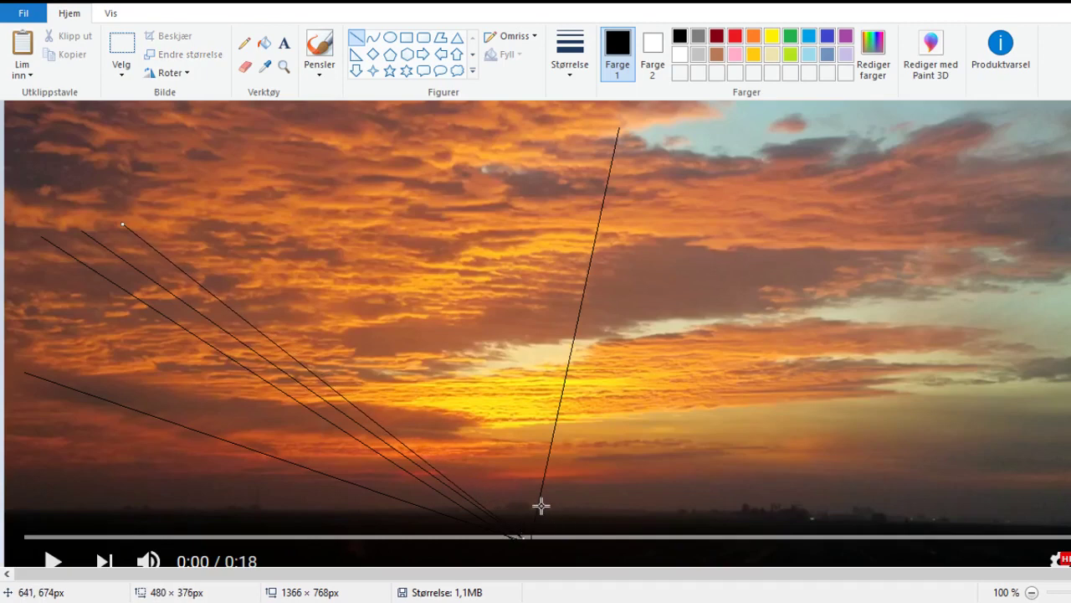
pyautogui.moveTo(187, 219)
pyautogui.mouseDown()
pyautogui.moveTo(563, 546)
pyautogui.moveTo(523, 532)
pyautogui.mouseUp()
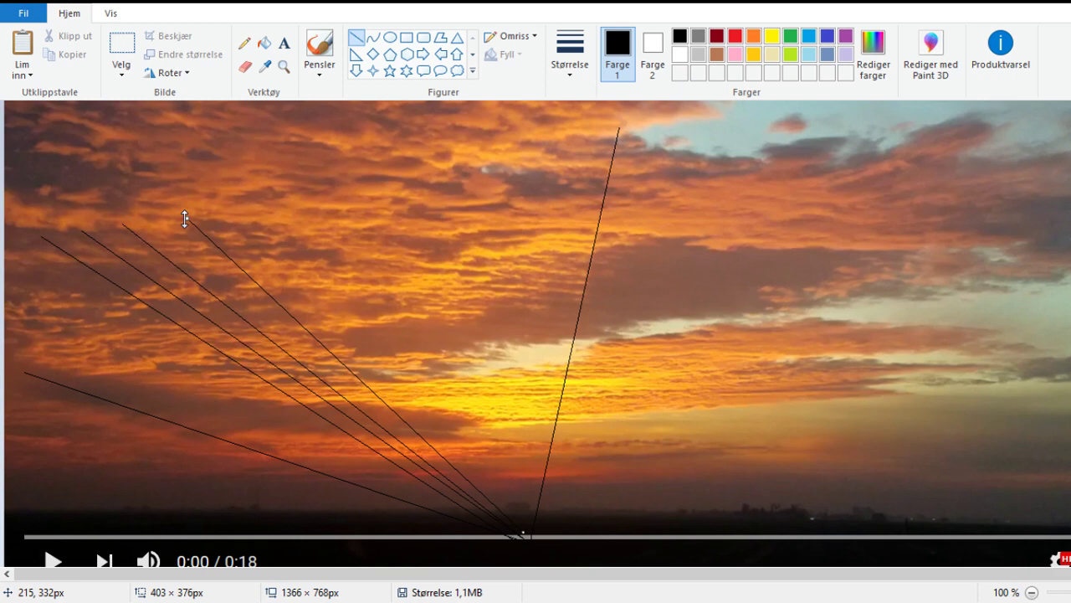
pyautogui.moveTo(186, 218); pyautogui.dragTo(184, 216)
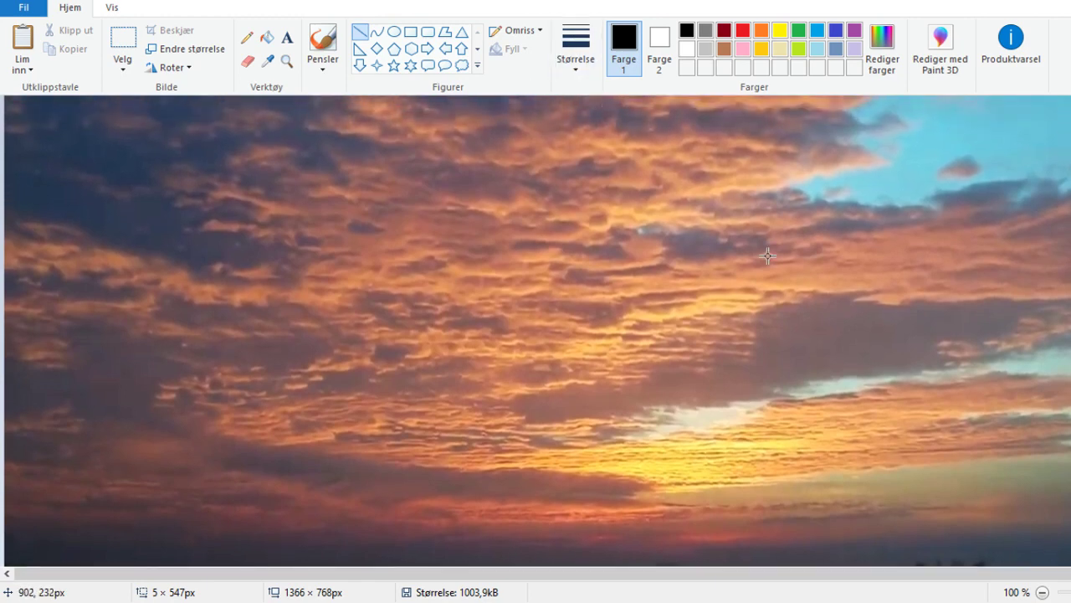
# Step: Draw a steep line and a line from the left to the low point, undoing misplaced lines
pyautogui.moveTo(775, 194)
pyautogui.mouseDown()
pyautogui.moveTo(731, 530)
pyautogui.moveTo(716, 566)
pyautogui.mouseUp()
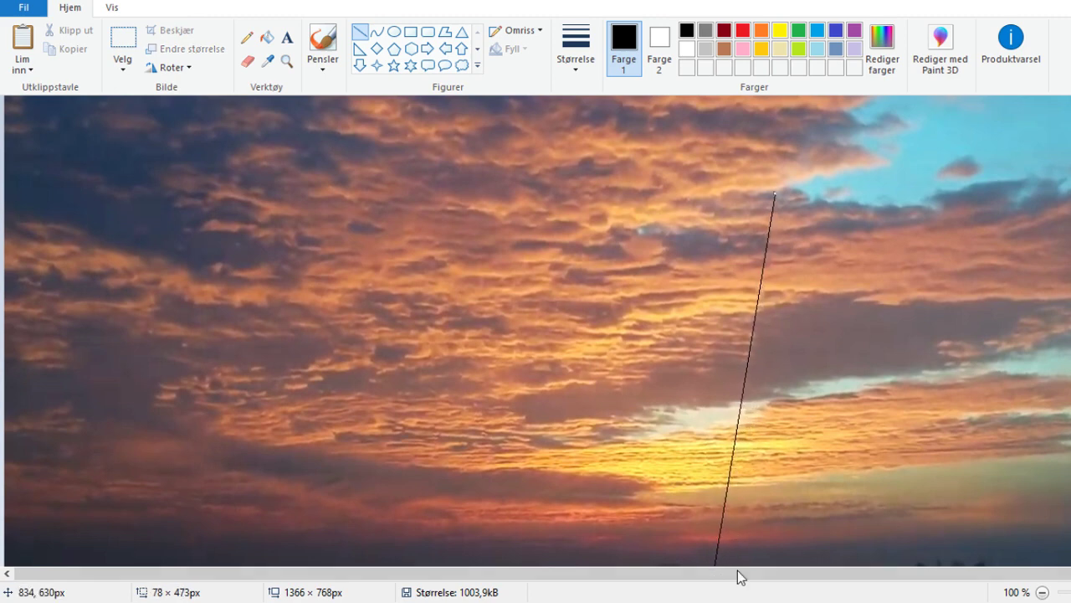
pyautogui.scroll(-2, 537, 331)
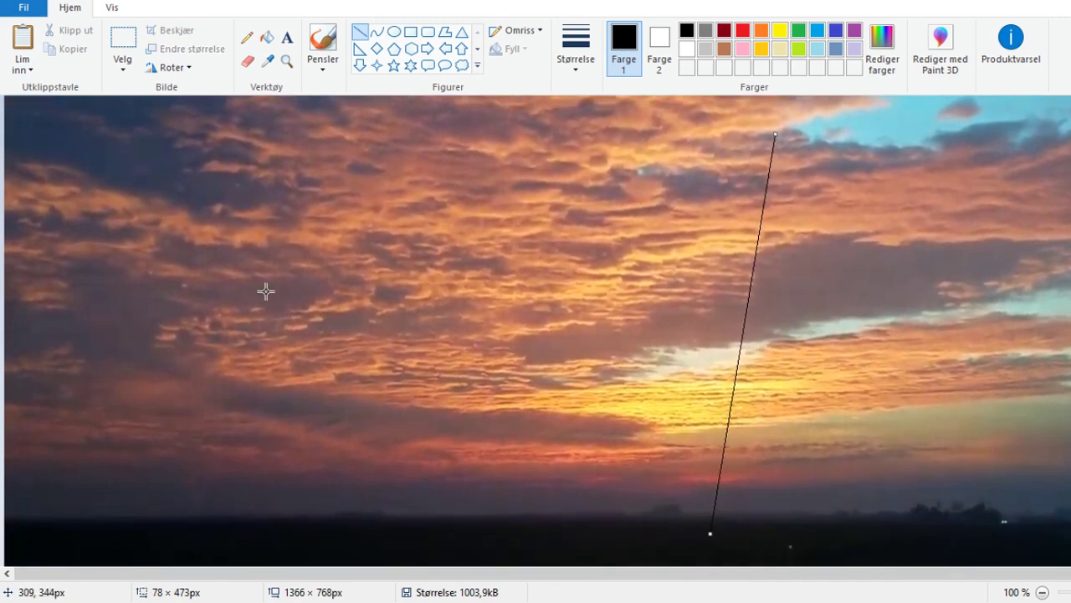
pyautogui.moveTo(36, 327)
pyautogui.mouseDown()
pyautogui.moveTo(769, 574)
pyautogui.moveTo(710, 545)
pyautogui.mouseUp()
pyautogui.moveTo(36, 327); pyautogui.dragTo(36, 319)
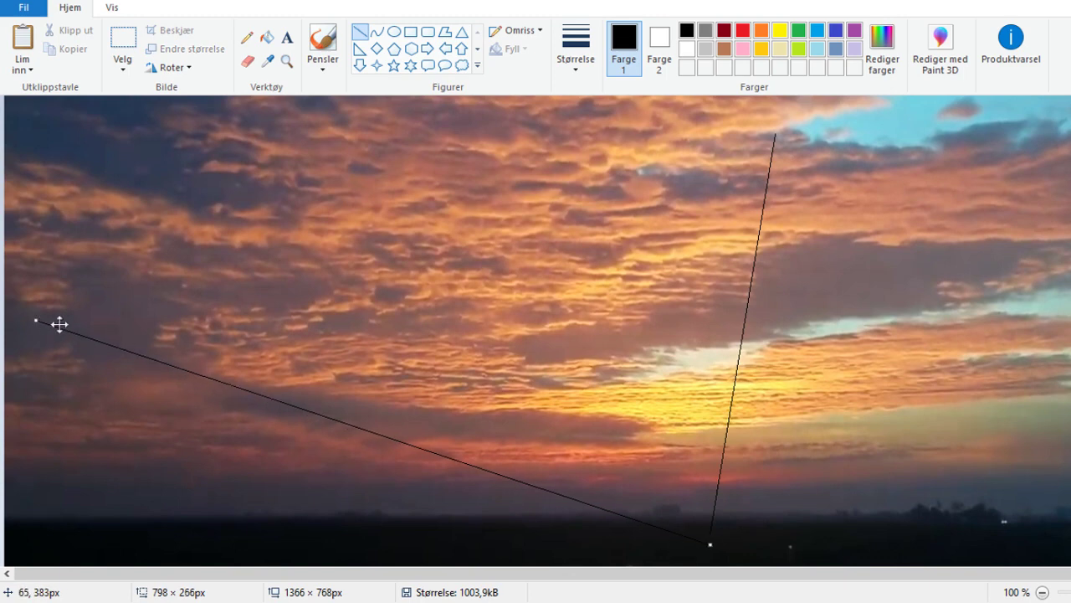
pyautogui.moveTo(219, 249)
pyautogui.mouseDown()
pyautogui.moveTo(367, 336)
pyautogui.moveTo(562, 488)
pyautogui.moveTo(679, 552)
pyautogui.moveTo(710, 543)
pyautogui.mouseUp()
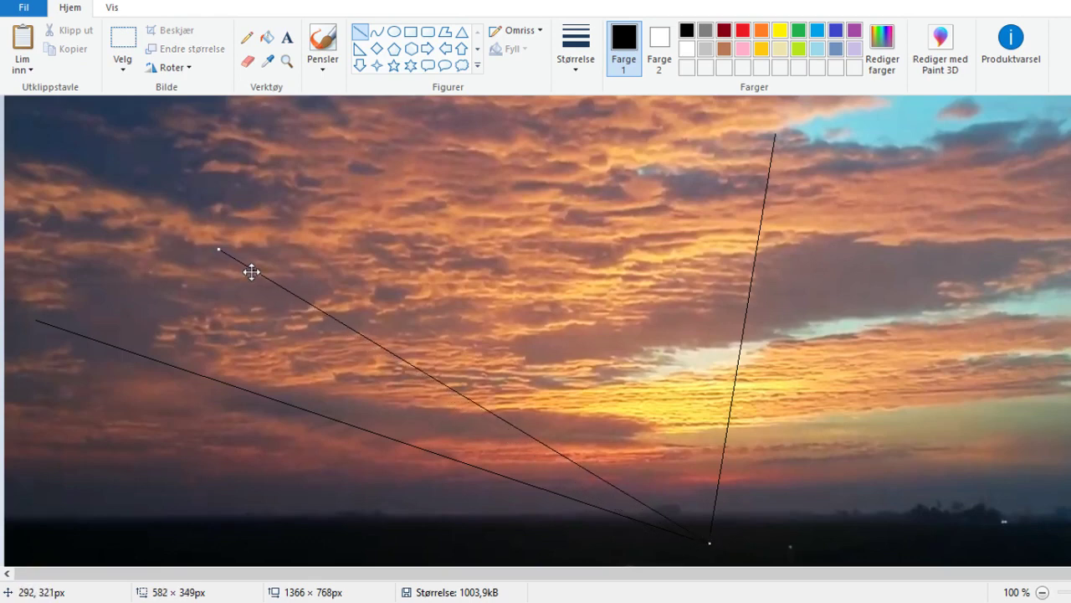
pyautogui.hotkey('ctrl', 'z')
pyautogui.hotkey('ctrl', 'z')
# Step: Add the remaining lines from the upper and far left, converging on the same low point
pyautogui.moveTo(292, 241)
pyautogui.mouseDown()
pyautogui.moveTo(605, 447)
pyautogui.moveTo(707, 536)
pyautogui.mouseUp()
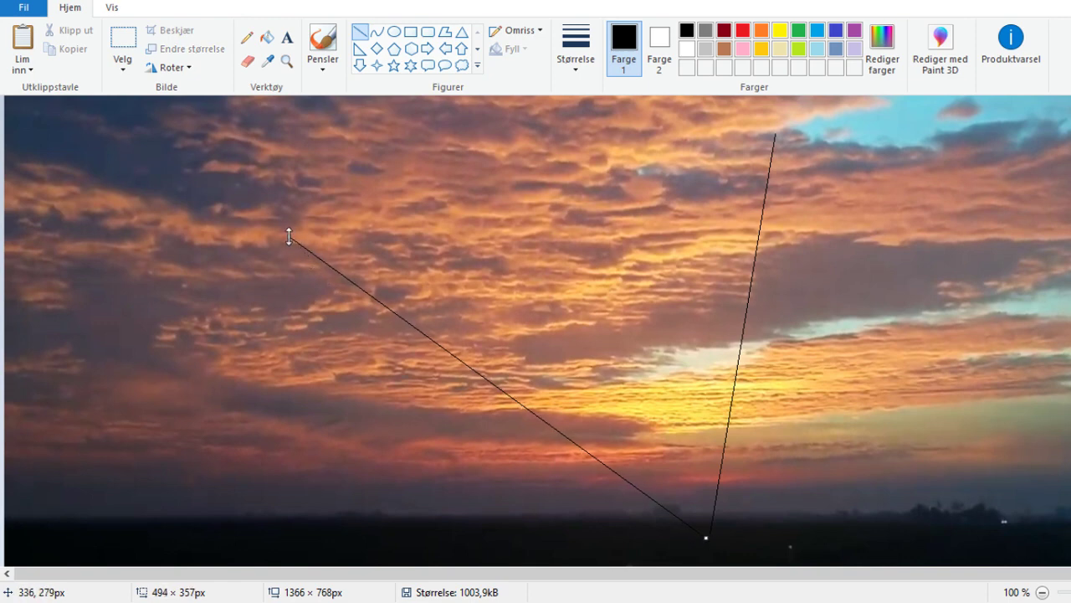
pyautogui.moveTo(221, 234)
pyautogui.mouseDown()
pyautogui.moveTo(607, 466)
pyautogui.moveTo(694, 533)
pyautogui.mouseUp()
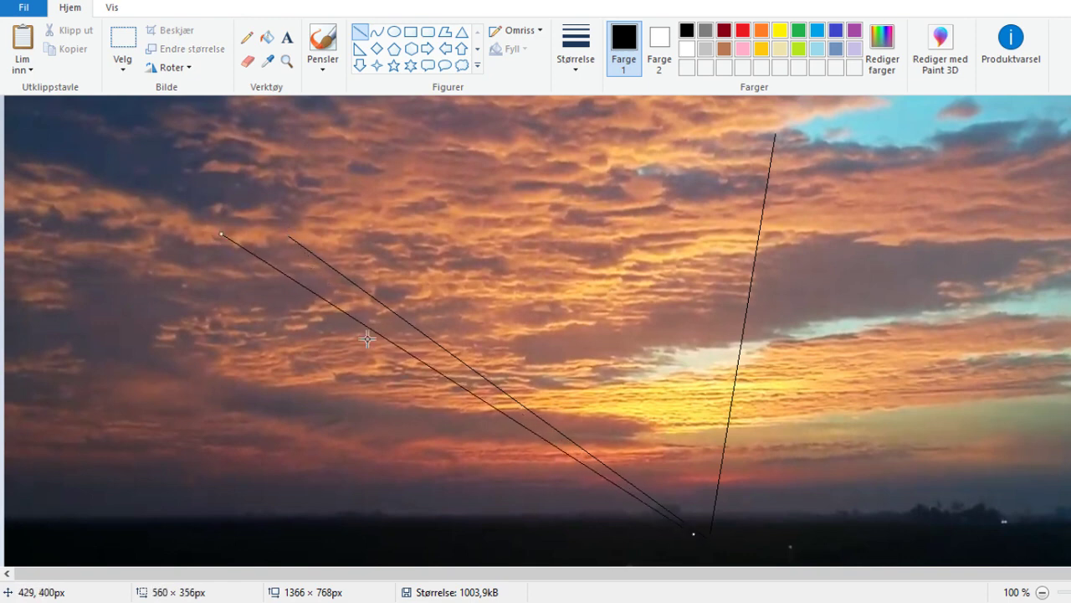
pyautogui.moveTo(220, 234)
pyautogui.mouseDown()
pyautogui.moveTo(231, 234)
pyautogui.moveTo(201, 243)
pyautogui.moveTo(655, 549)
pyautogui.moveTo(686, 531)
pyautogui.mouseUp()
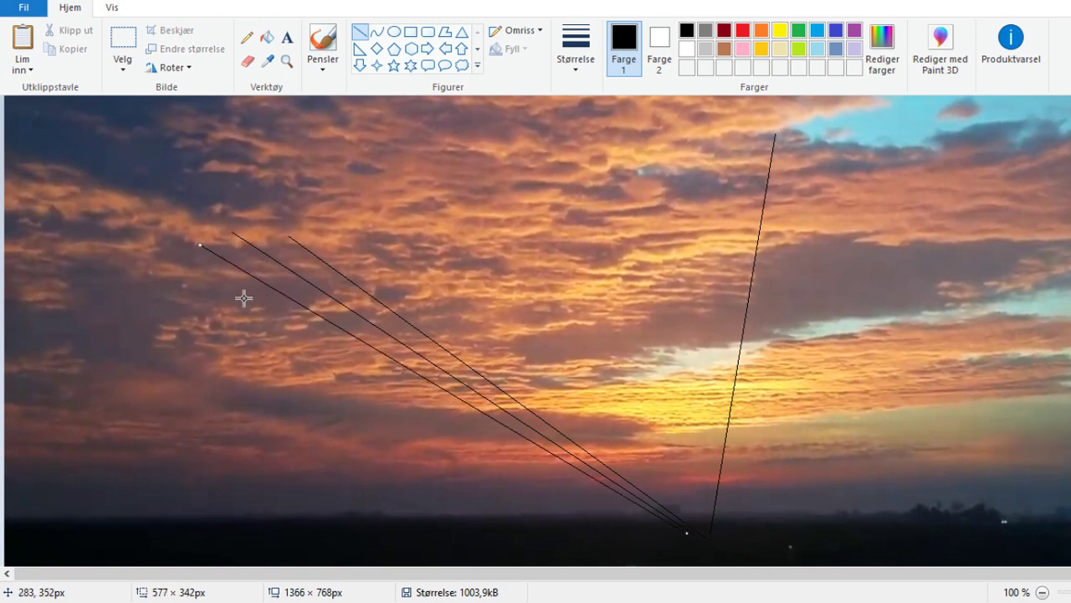
pyautogui.moveTo(200, 252); pyautogui.dragTo(200, 243)
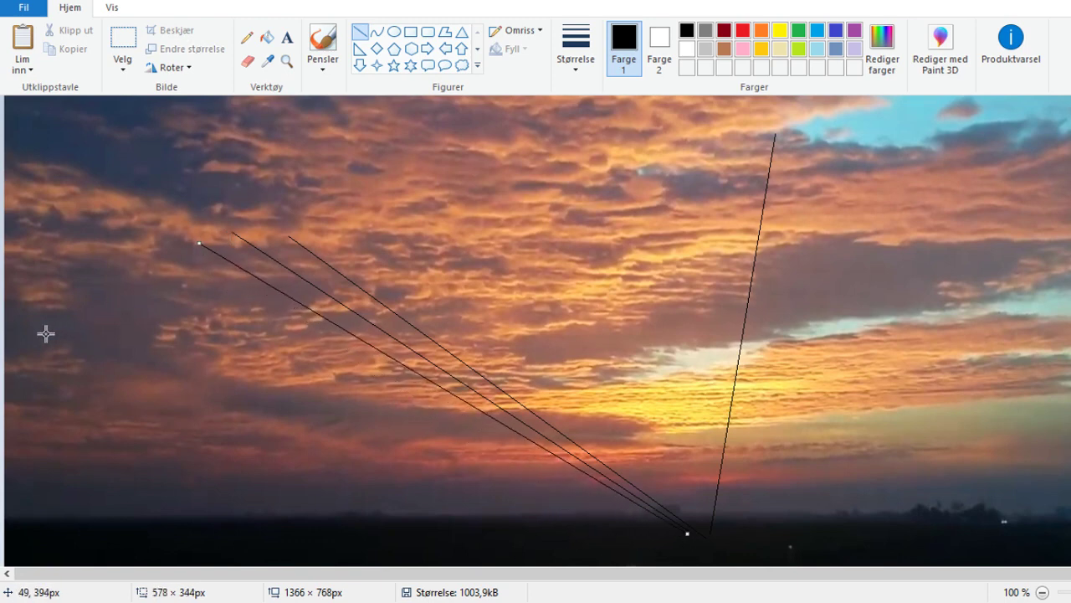
pyautogui.moveTo(43, 332)
pyautogui.mouseDown()
pyautogui.moveTo(720, 538)
pyautogui.moveTo(694, 540)
pyautogui.mouseUp()
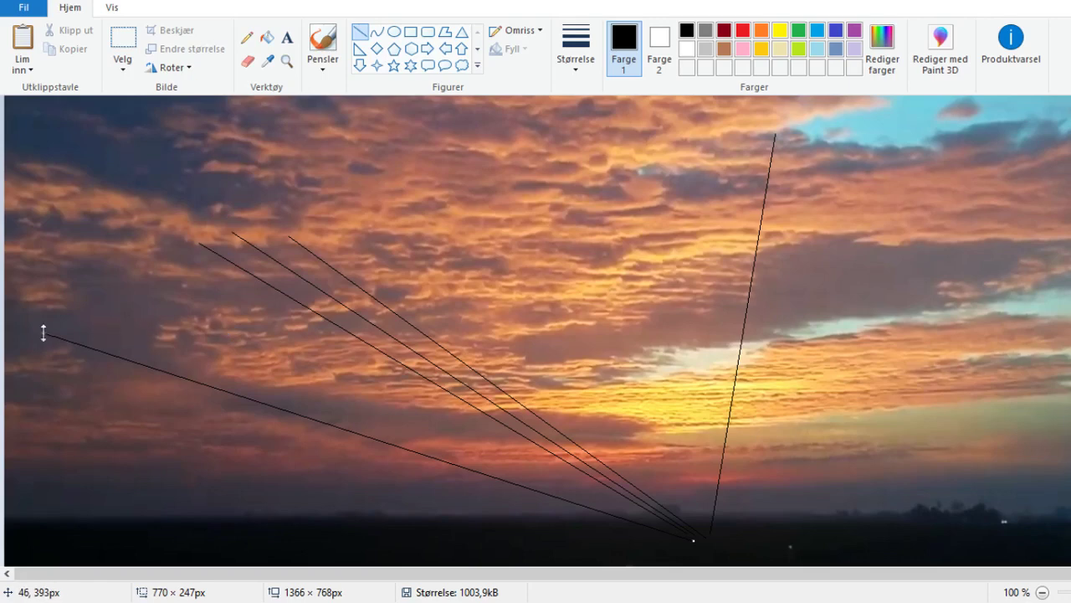
pyautogui.moveTo(43, 332); pyautogui.dragTo(40, 323)
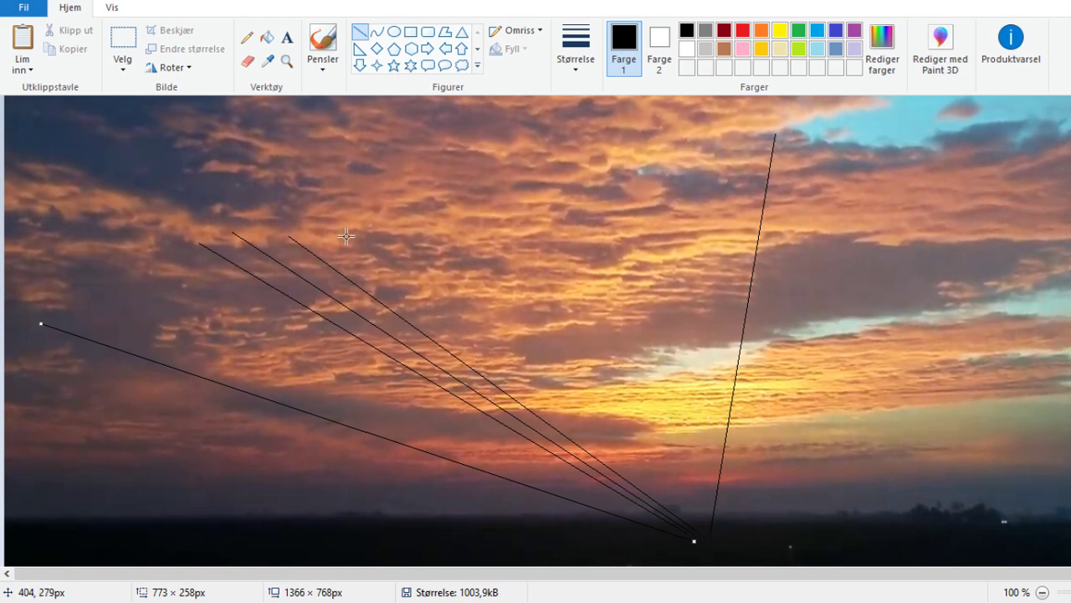
pyautogui.moveTo(358, 234); pyautogui.dragTo(701, 536)
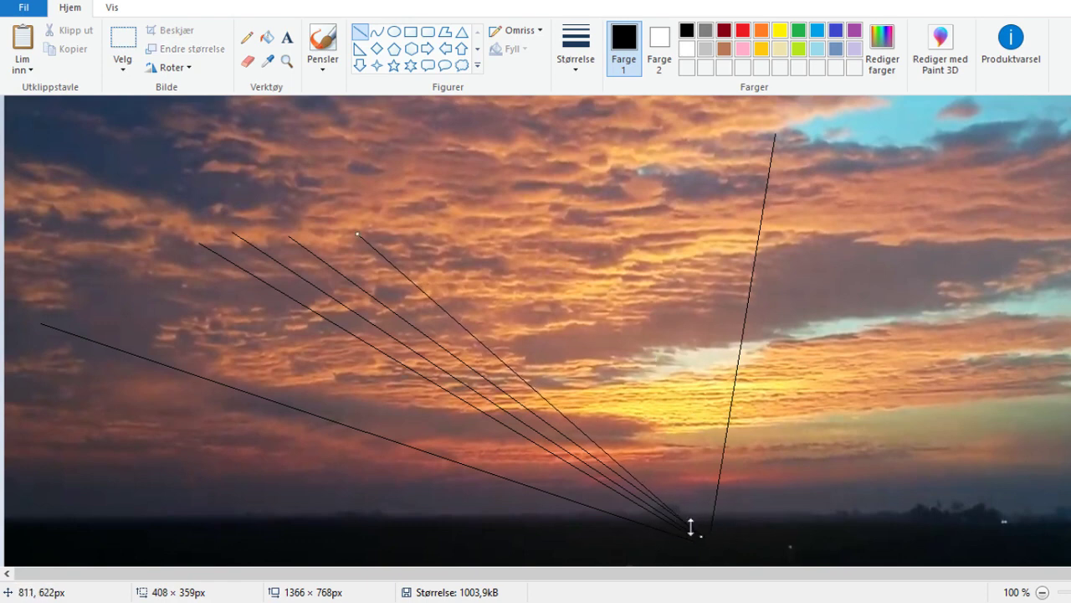
# Step: Undo the converging lines and set a thicker line width in Størrelse
pyautogui.scroll(2, 702, 536)
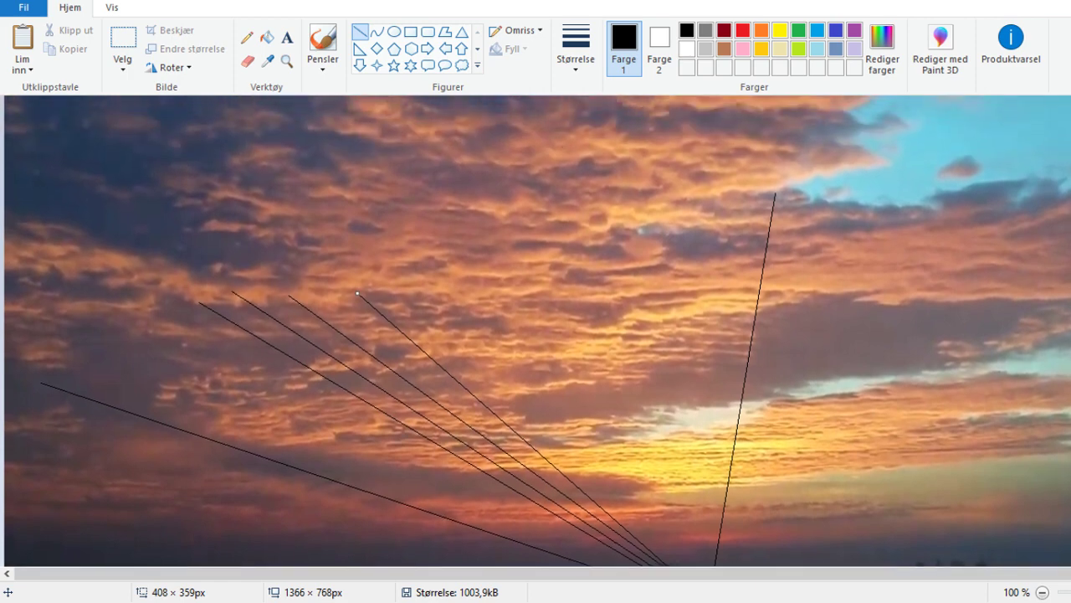
pyautogui.hotkey('ctrl', 'z')
pyautogui.hotkey('ctrl', 'z')
pyautogui.hotkey('ctrl', 'z')
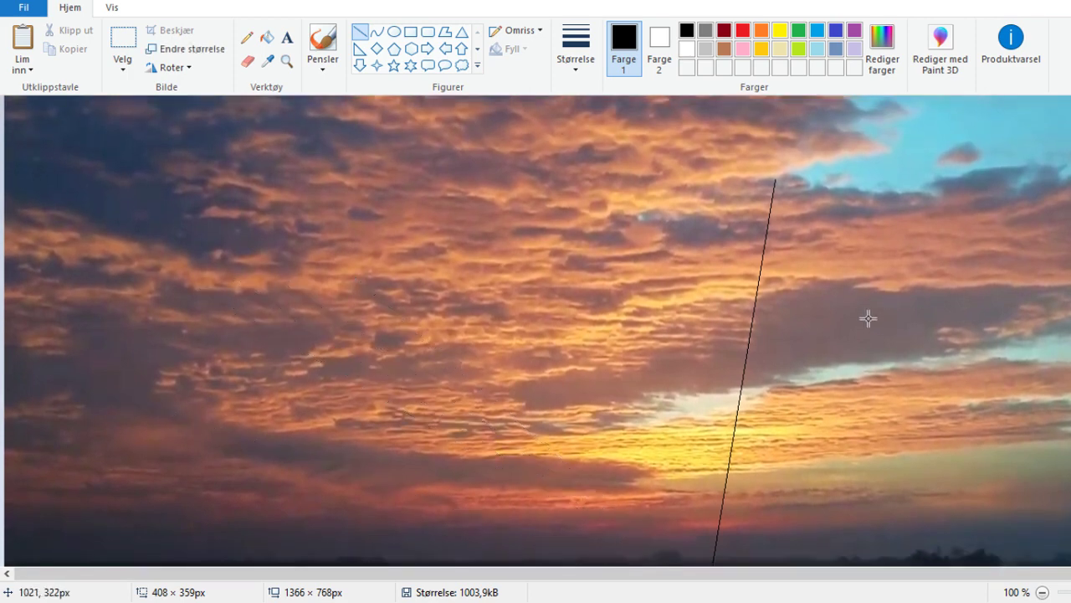
pyautogui.click(569, 44)
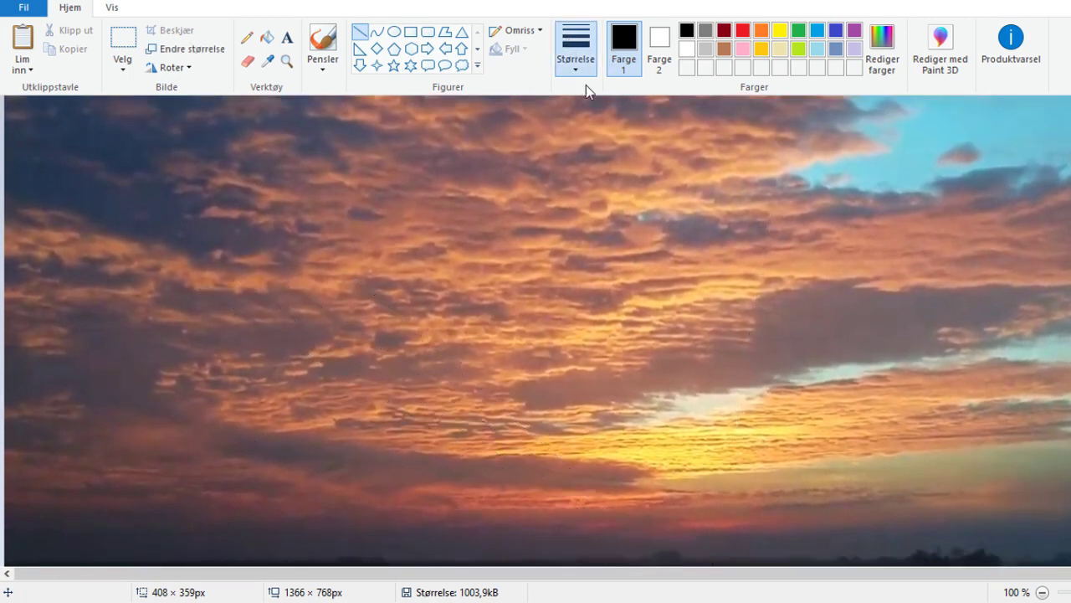
pyautogui.click(596, 168)
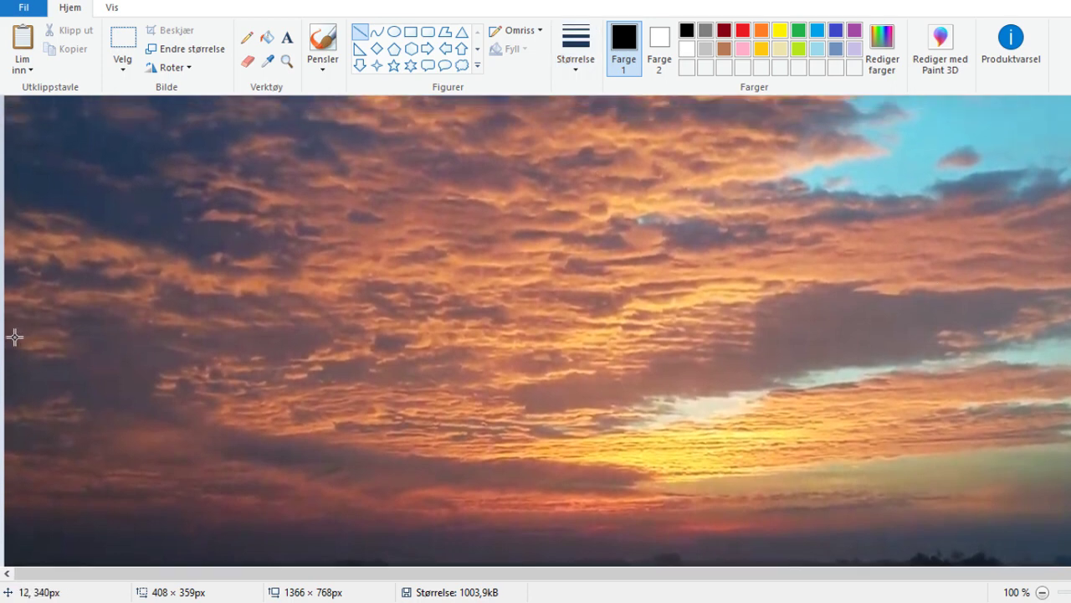
# Step: Draw three horizontal black lines across the image: top, middle and bottom
pyautogui.moveTo(14, 337); pyautogui.dragTo(1070, 342)
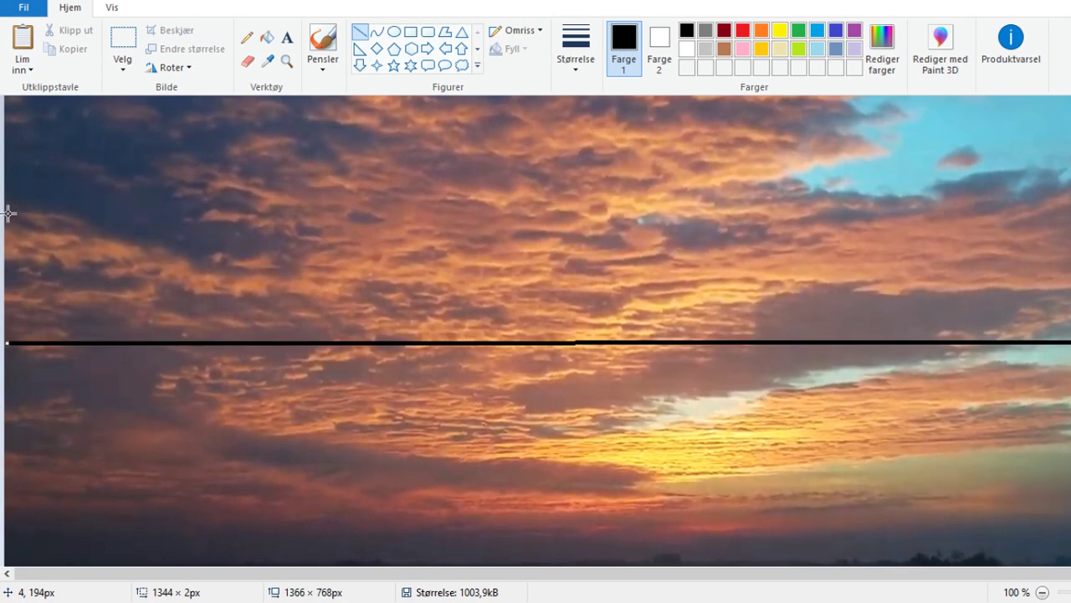
pyautogui.moveTo(6, 209)
pyautogui.mouseDown()
pyautogui.moveTo(1007, 234)
pyautogui.moveTo(1070, 220)
pyautogui.mouseUp()
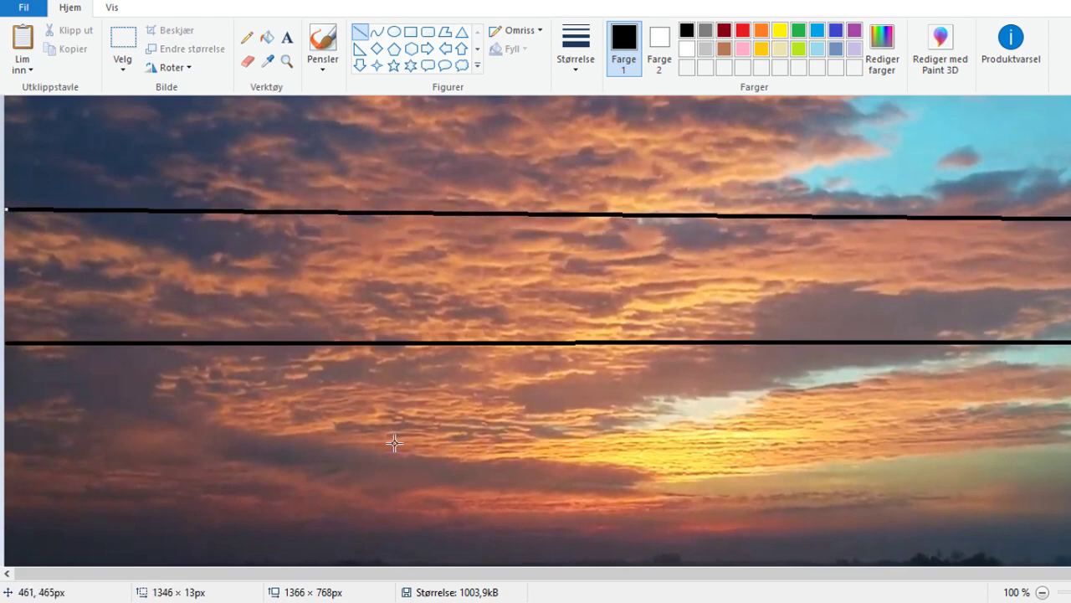
pyautogui.moveTo(11, 479); pyautogui.dragTo(1070, 481)
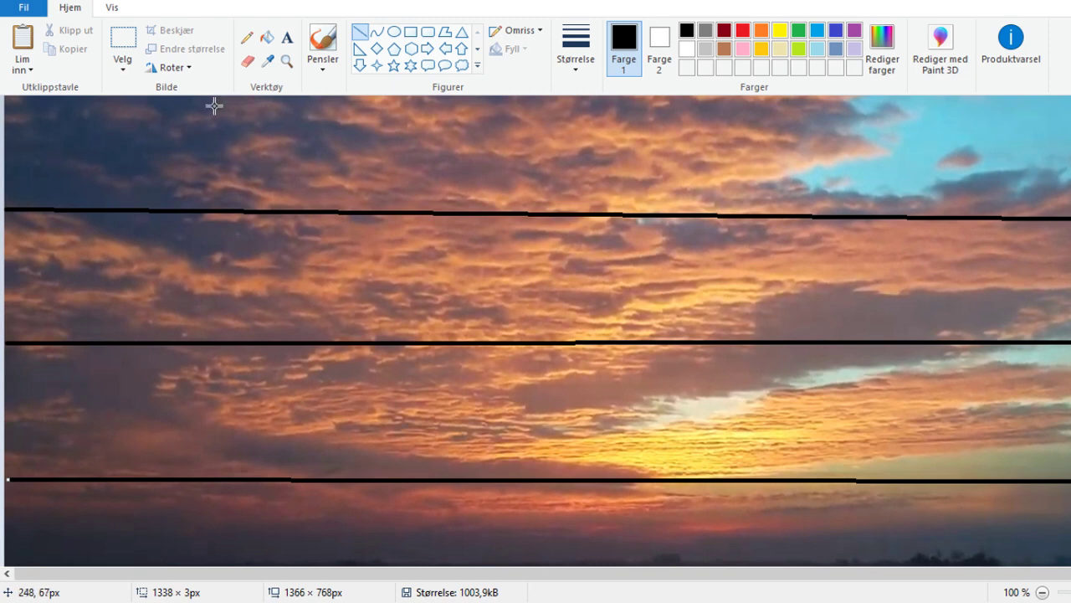
# Step: Draw five evenly spread vertical black lines from top to bottom of the image
pyautogui.moveTo(214, 105); pyautogui.dragTo(210, 558)
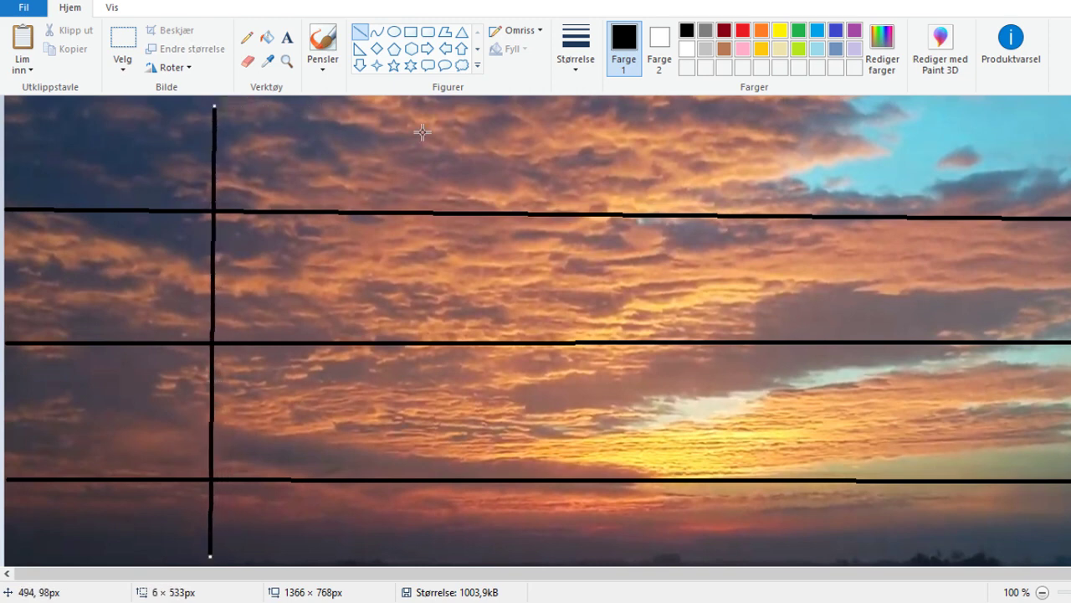
pyautogui.moveTo(416, 105); pyautogui.dragTo(406, 558)
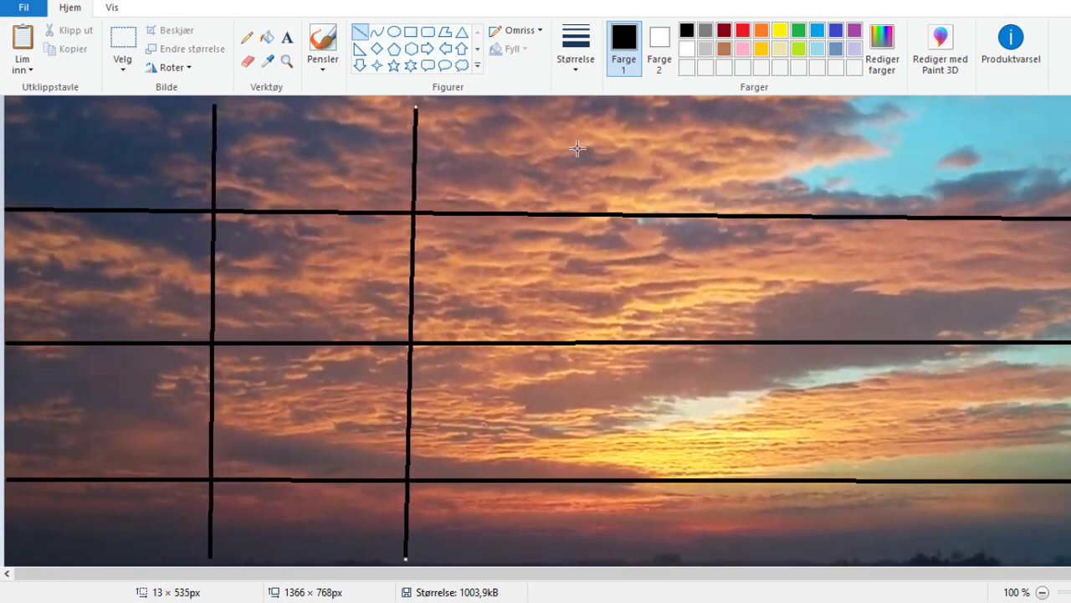
pyautogui.moveTo(601, 104)
pyautogui.mouseDown()
pyautogui.moveTo(619, 555)
pyautogui.moveTo(600, 564)
pyautogui.mouseUp()
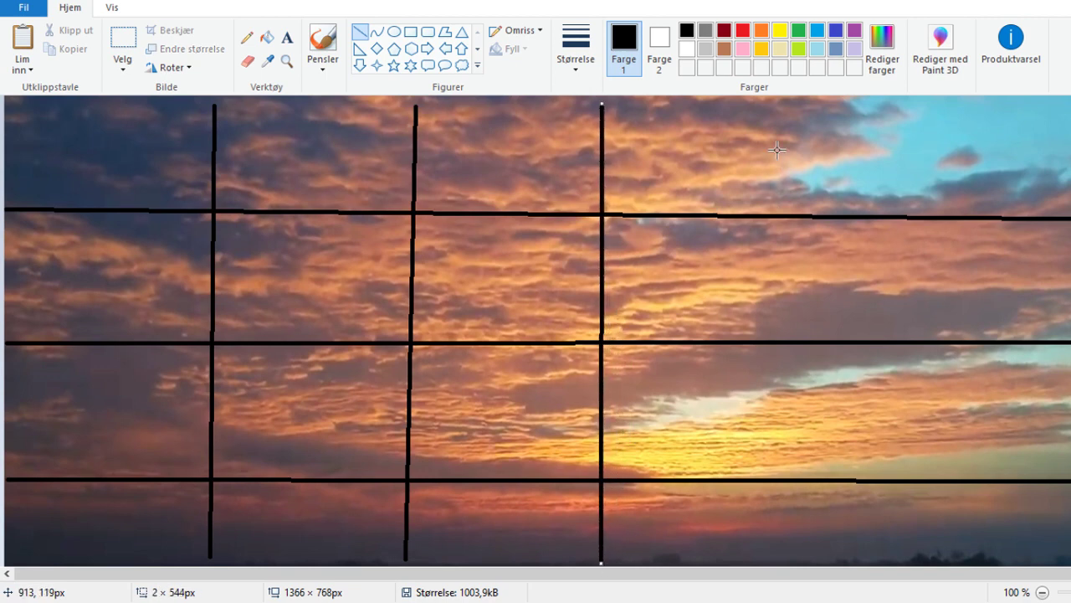
pyautogui.moveTo(761, 110)
pyautogui.mouseDown()
pyautogui.moveTo(775, 270)
pyautogui.moveTo(766, 555)
pyautogui.mouseUp()
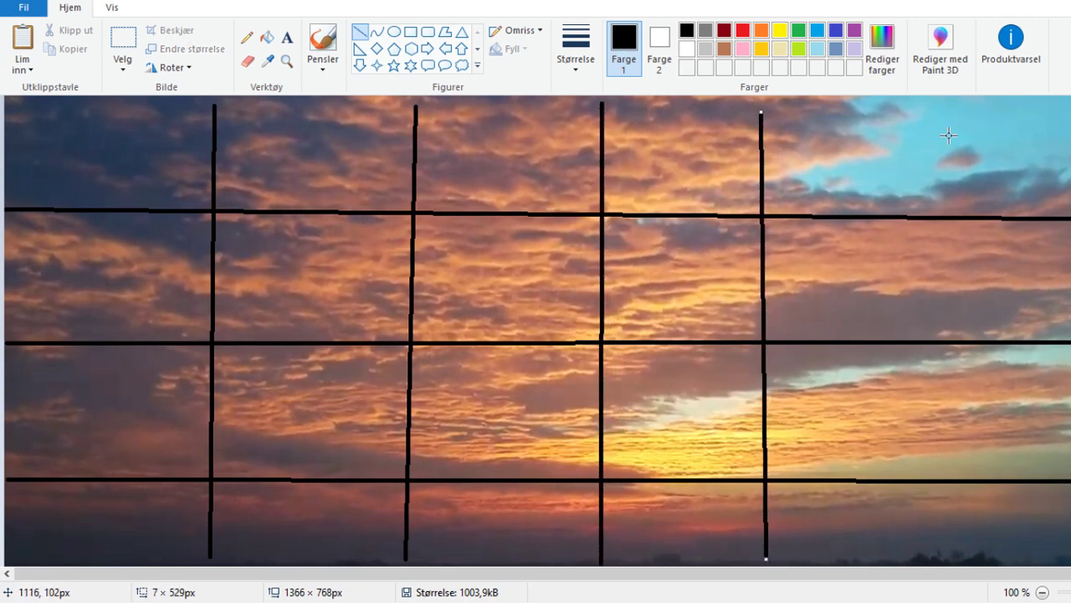
pyautogui.moveTo(939, 110)
pyautogui.mouseDown()
pyautogui.moveTo(932, 522)
pyautogui.moveTo(941, 555)
pyautogui.mouseUp()
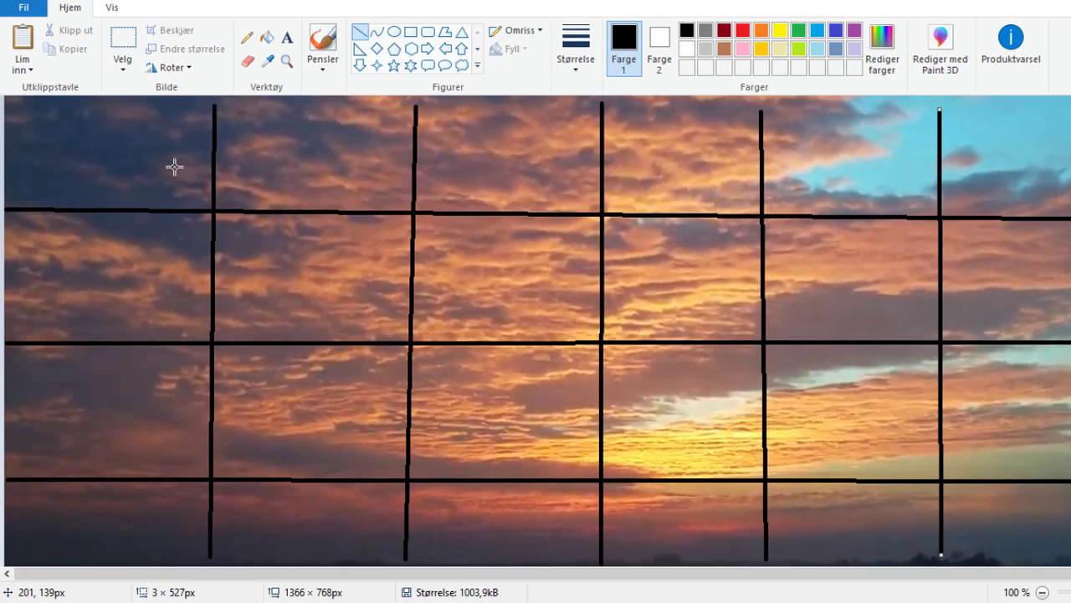